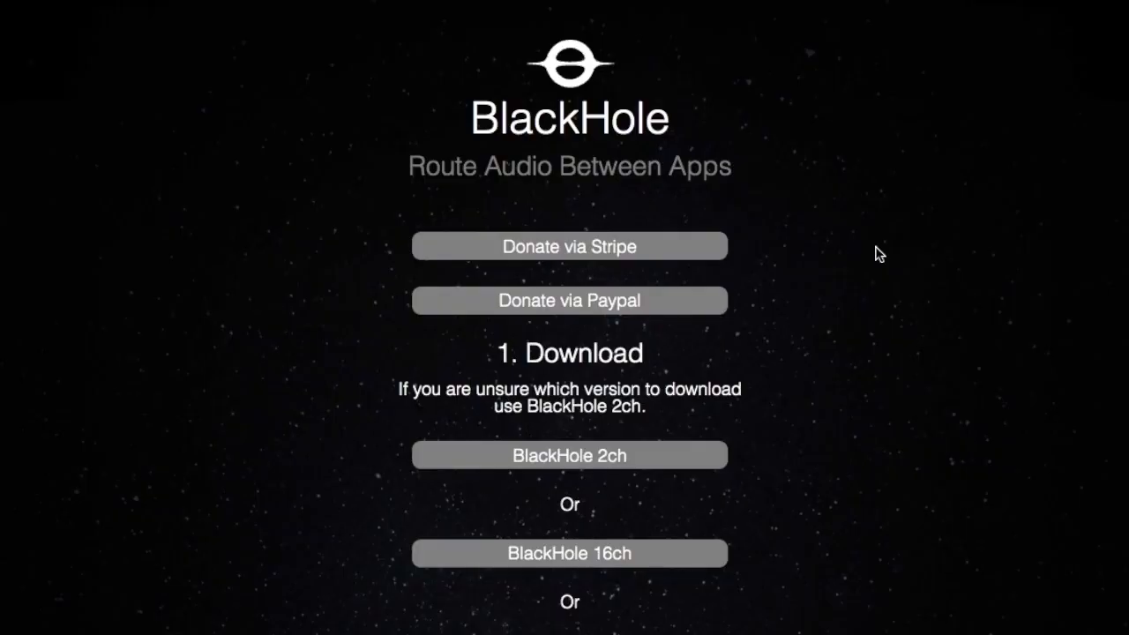
Download the BlackHole 2ch package, open BlackHole2ch-0.6.0.pkg from Downloads and continue past the installer's introduction.
{"action": "scroll", "coordinate": [870, 328], "scroll_direction": "down", "scroll_amount": 2}
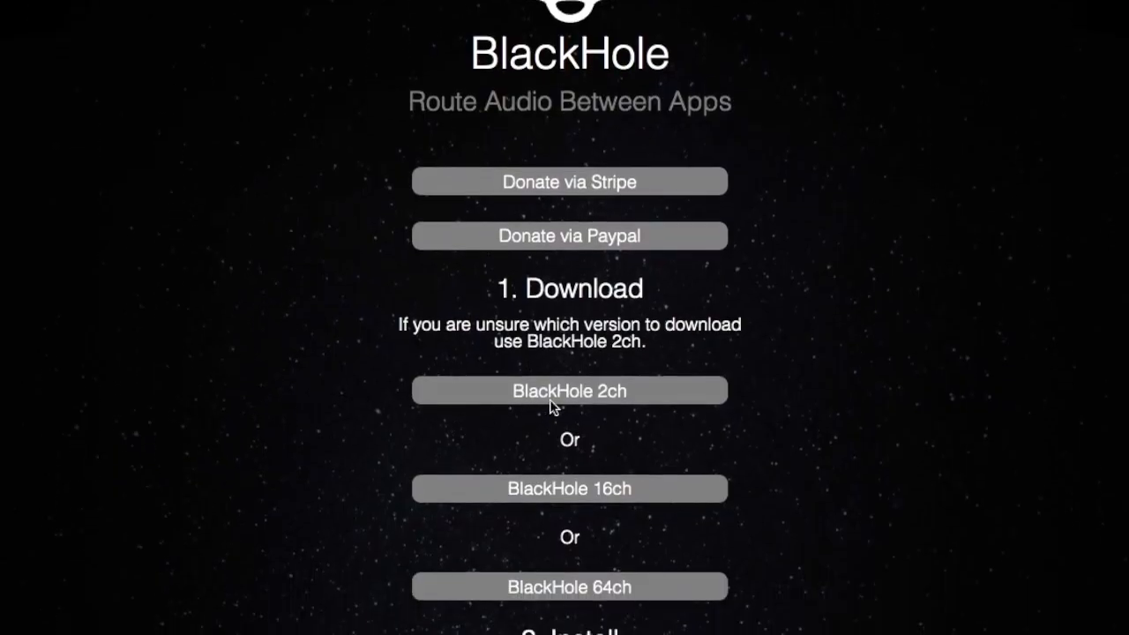
{"action": "left_click", "coordinate": [600, 393]}
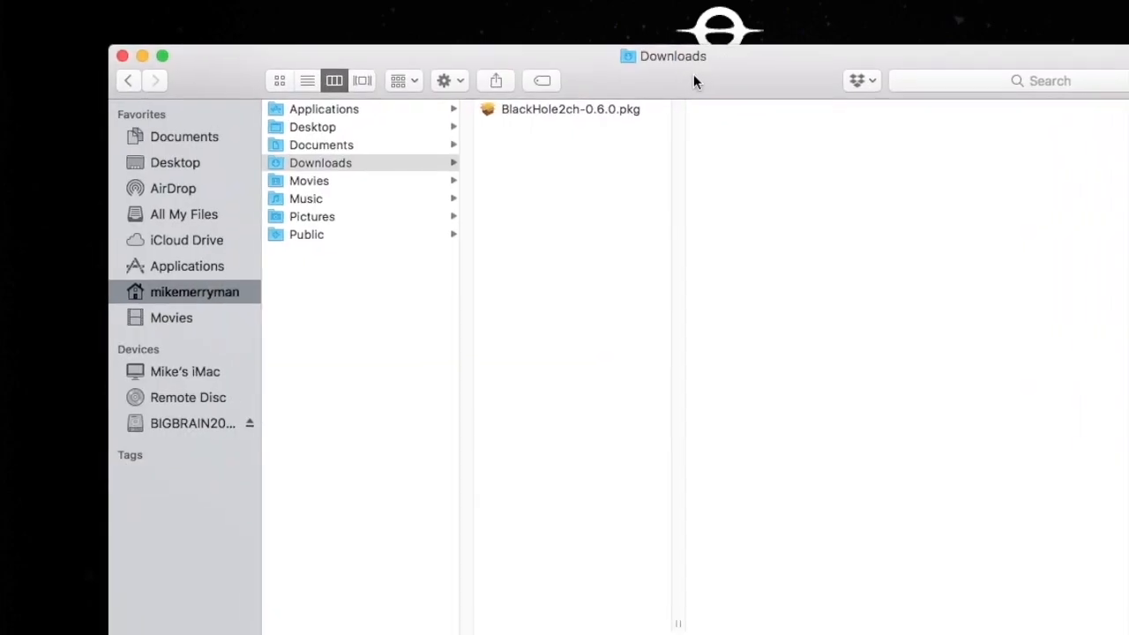
{"action": "left_click_drag", "start_coordinate": [693, 74], "coordinate": [666, 57]}
{"action": "left_click", "coordinate": [531, 92]}
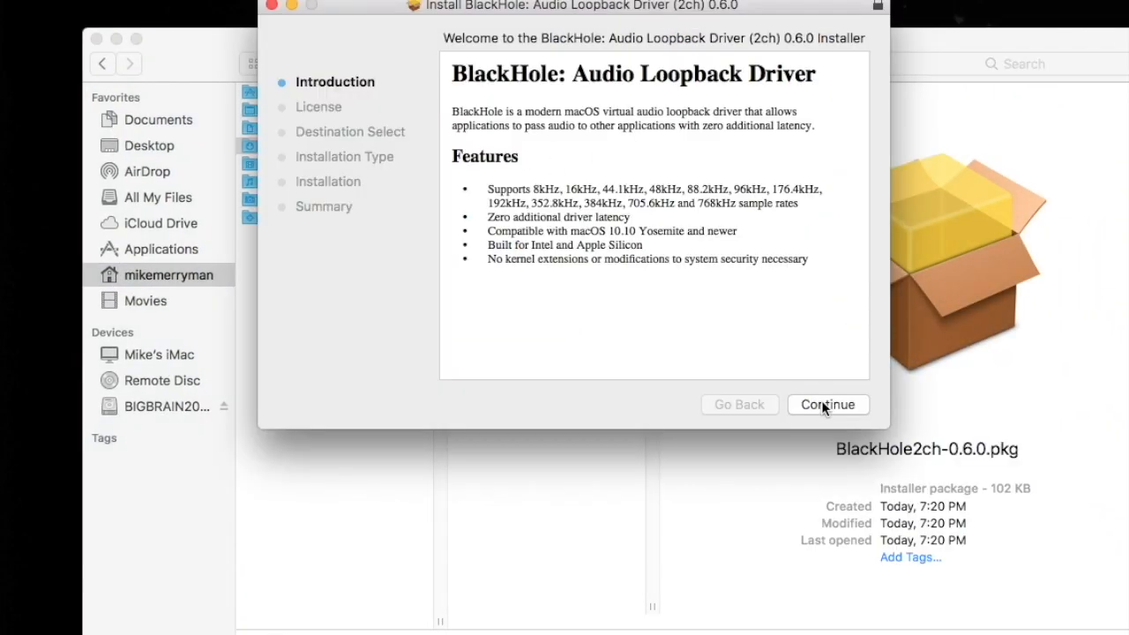
{"action": "left_click", "coordinate": [826, 403]}
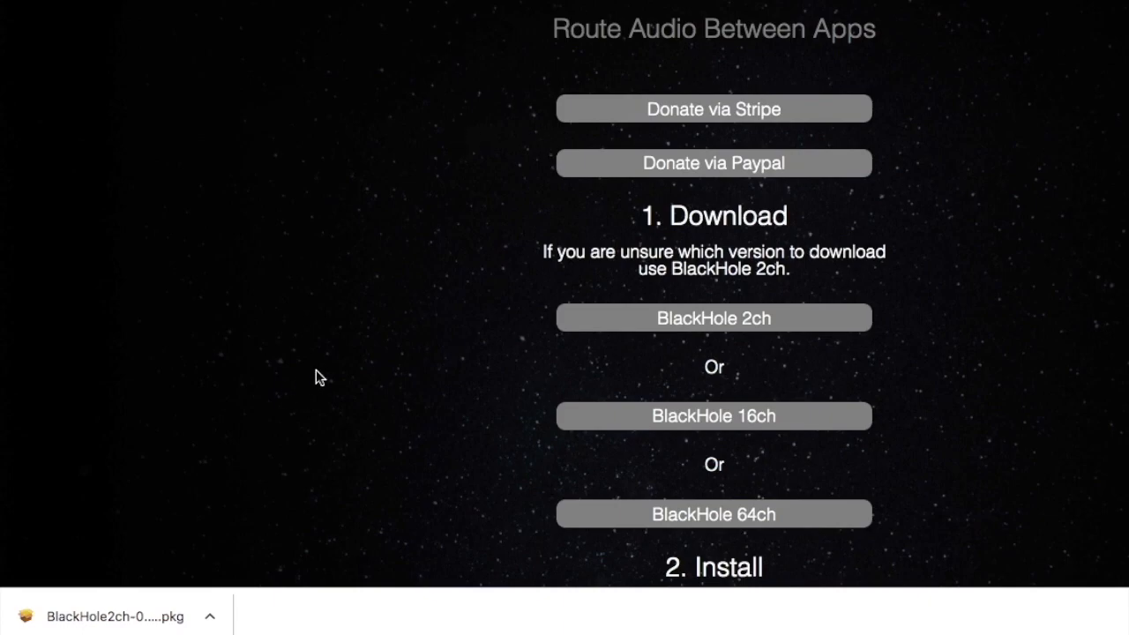
Switch to Audio MIDI Setup through a system-wide search and move its Audio Devices window clear for working.
{"action": "key", "text": "super+space"}
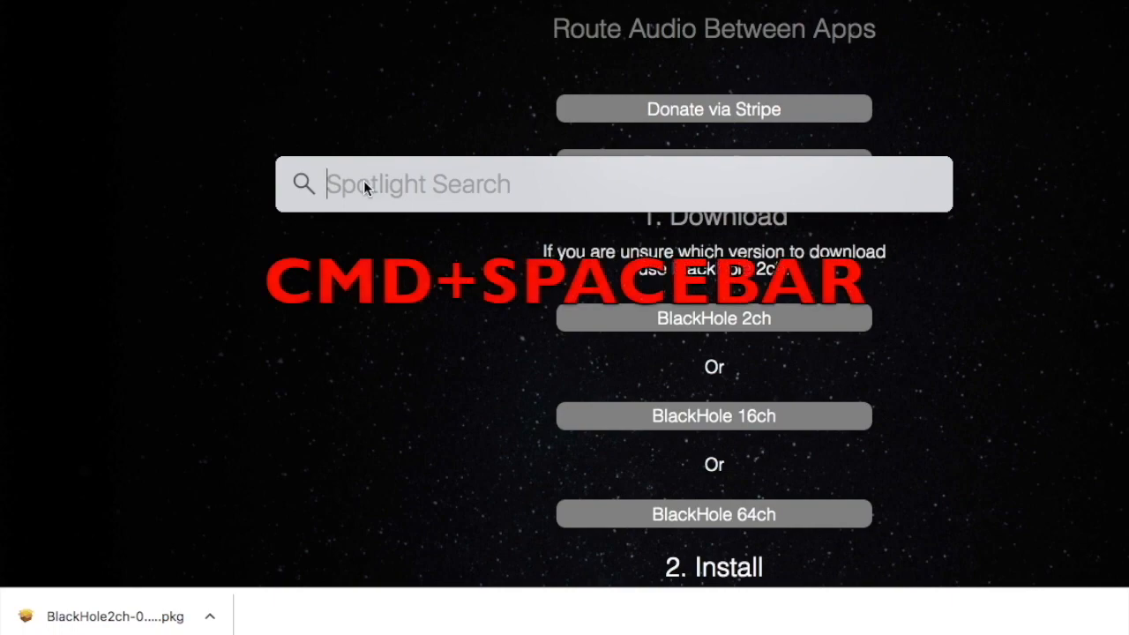
{"action": "type", "text": "audi"}
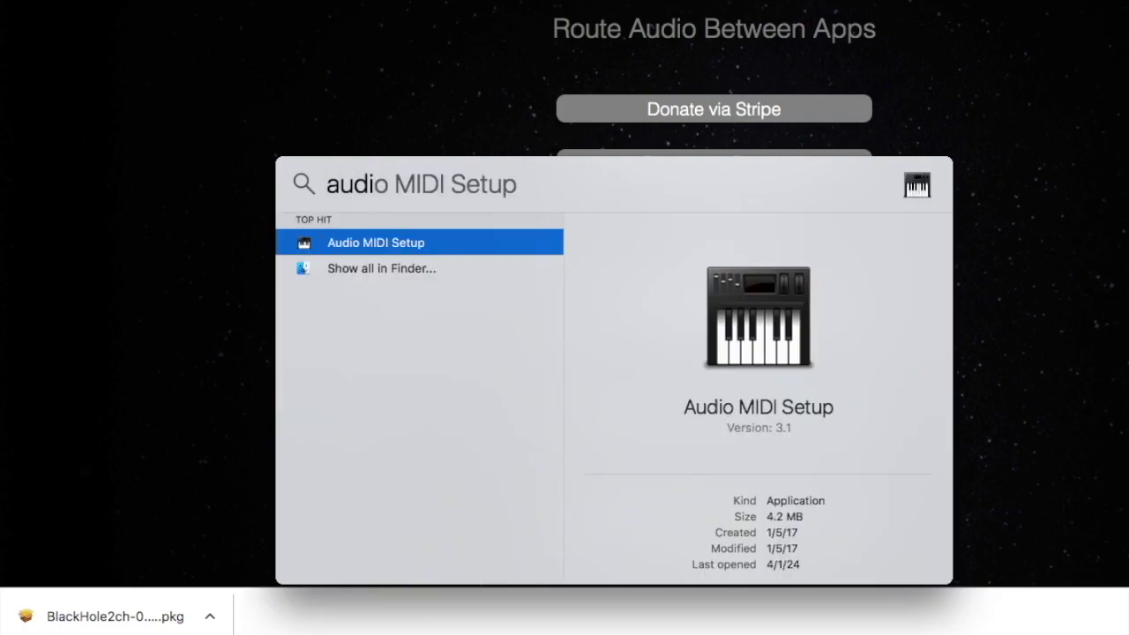
{"action": "key", "text": "Return"}
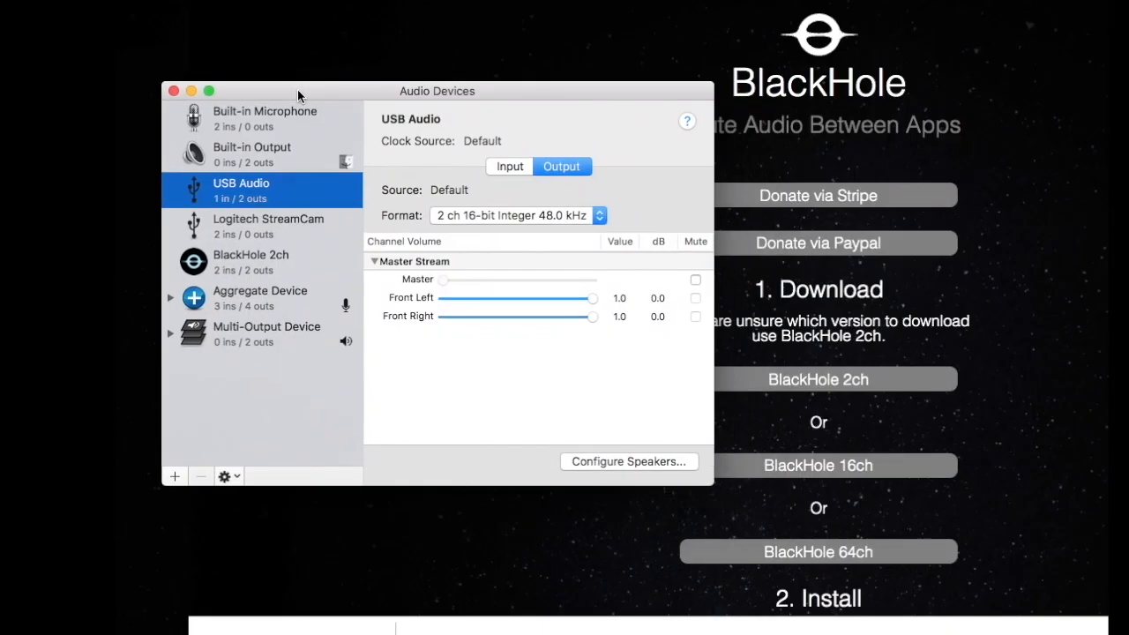
{"action": "left_click_drag", "start_coordinate": [297, 89], "coordinate": [345, 68]}
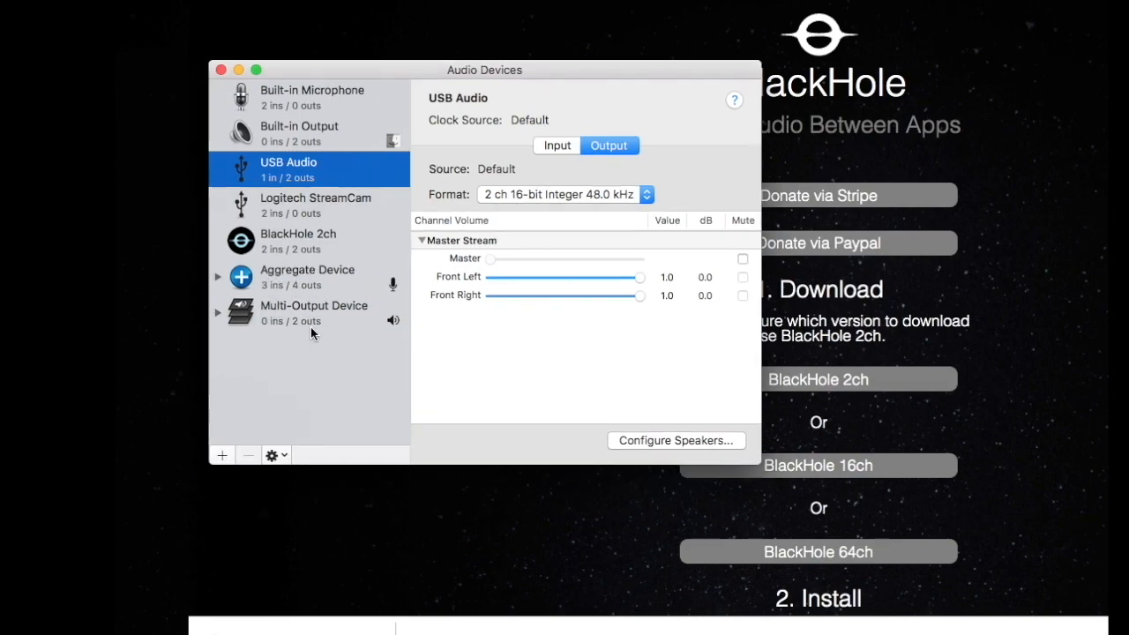
Create a new aggregate device that uses BlackHole 2ch and USB Audio, checking the existing aggregate device for reference.
{"action": "left_click", "coordinate": [222, 457]}
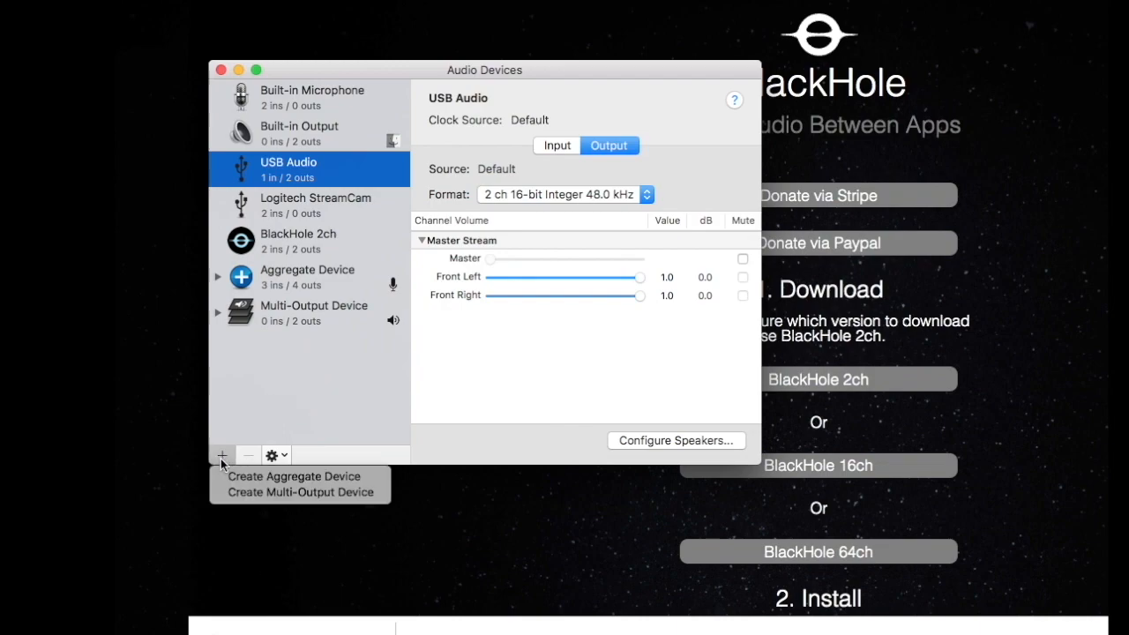
{"action": "left_click", "coordinate": [330, 477]}
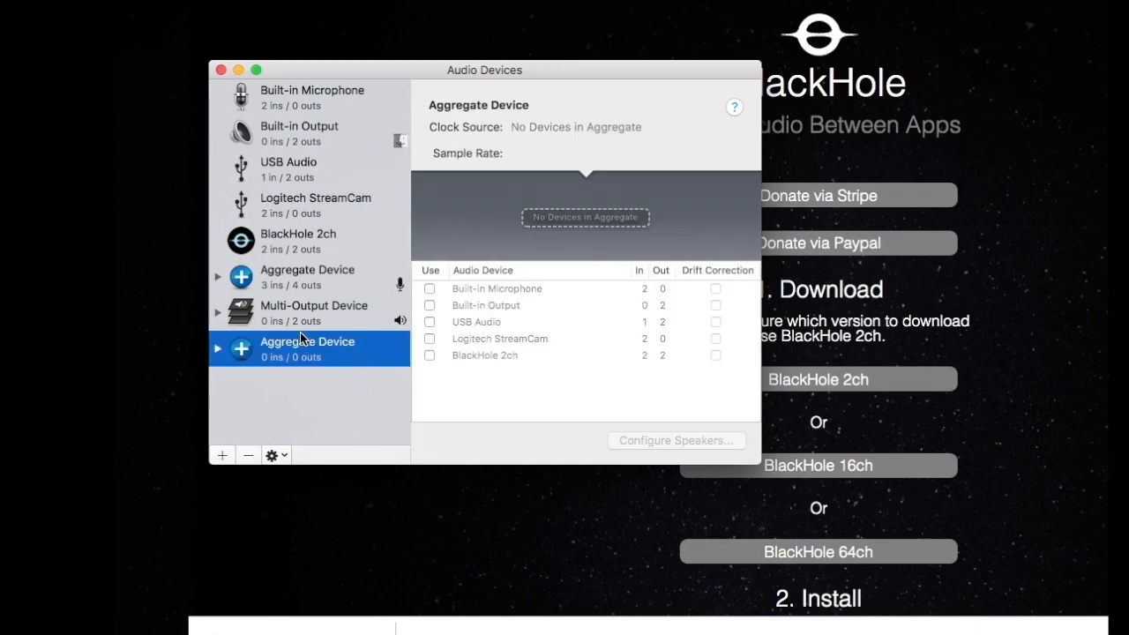
{"action": "left_click", "coordinate": [309, 280]}
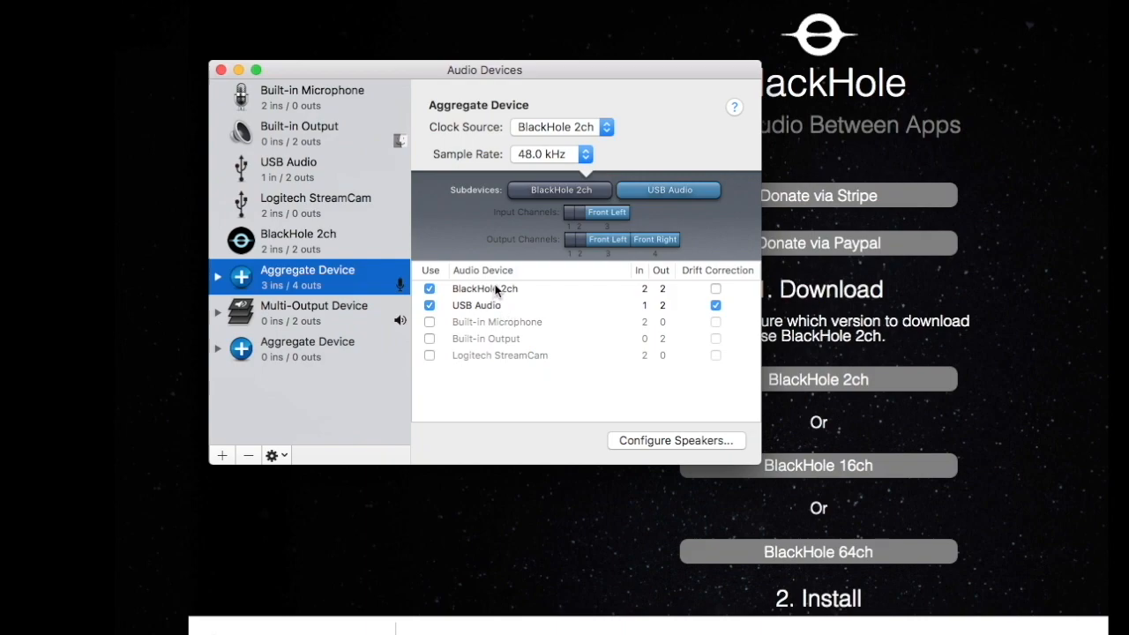
{"action": "left_click", "coordinate": [342, 347]}
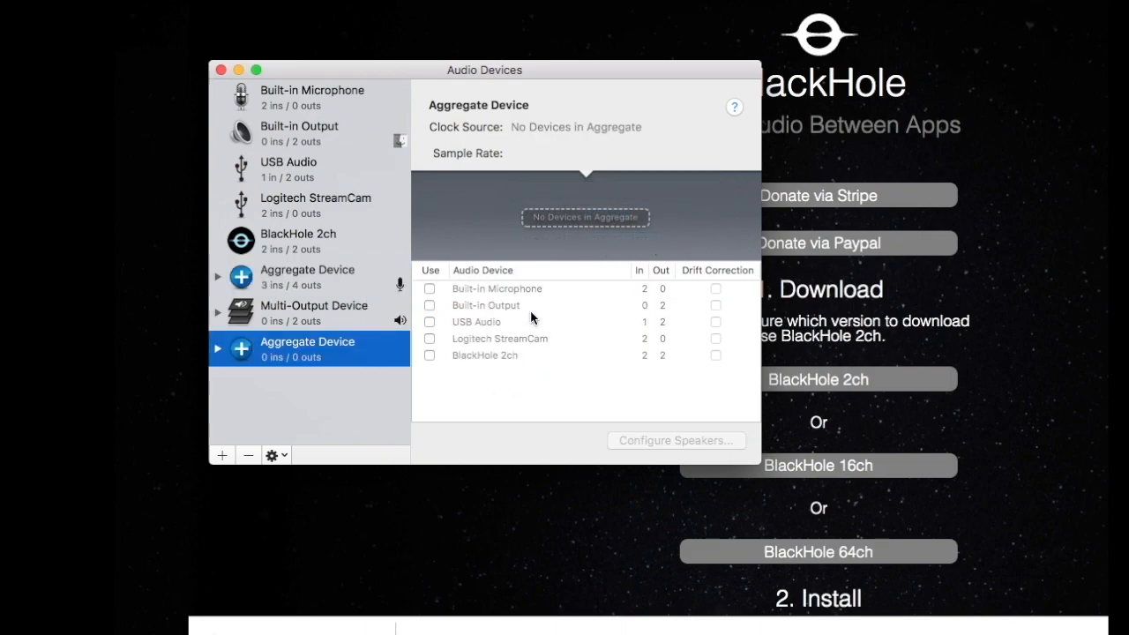
{"action": "left_click", "coordinate": [429, 355]}
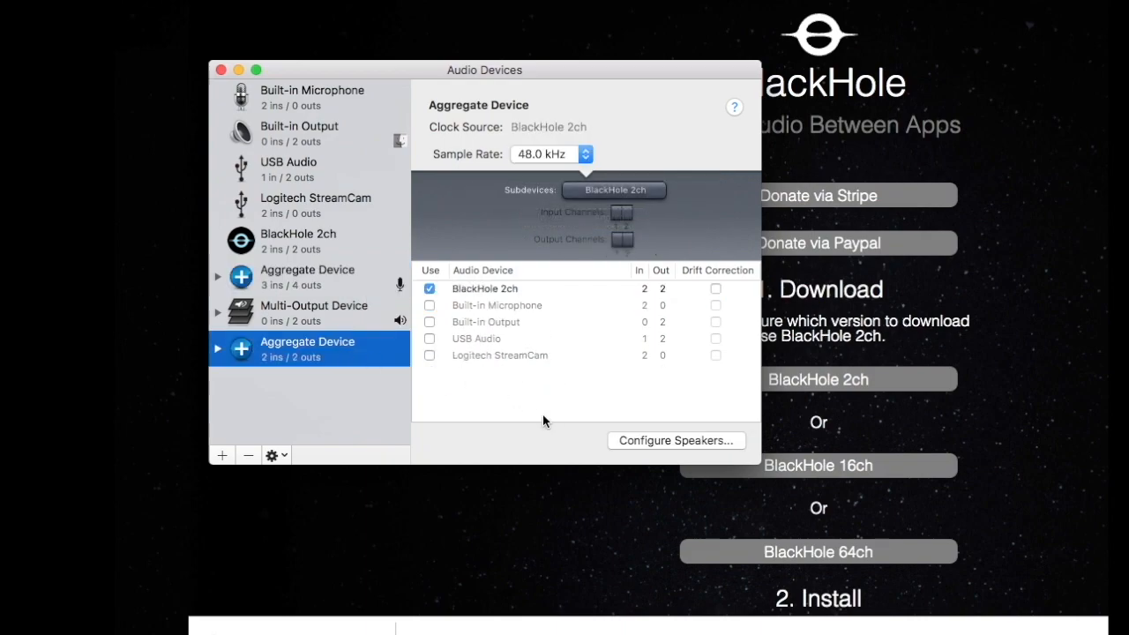
{"action": "left_click", "coordinate": [429, 338]}
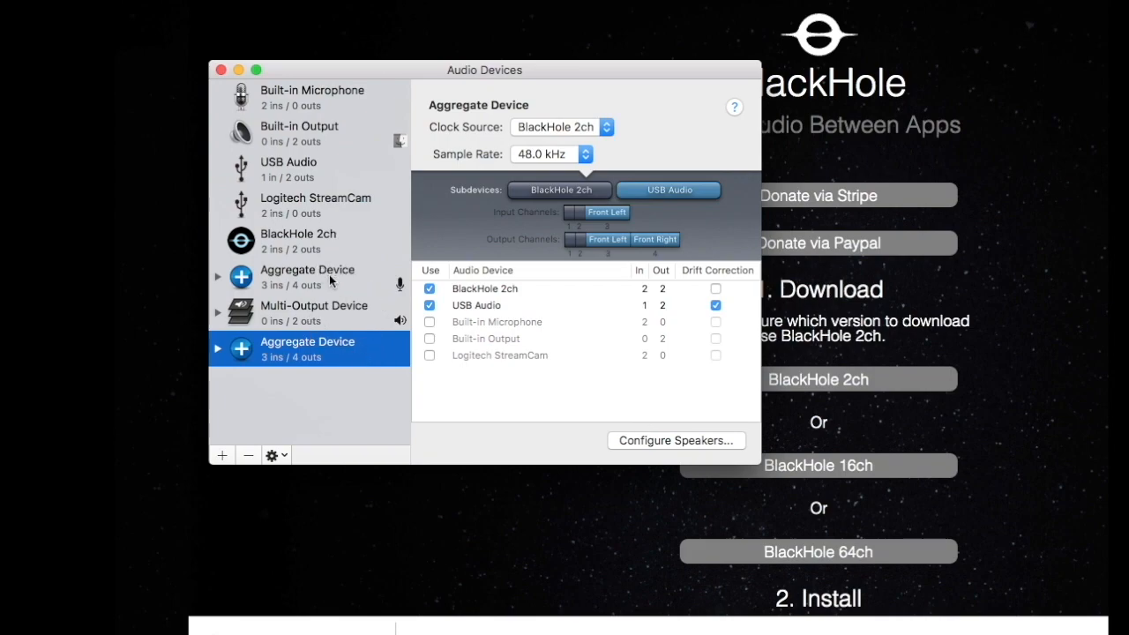
Delete the newly added duplicate aggregate device from the audio device list.
{"action": "right_click", "coordinate": [342, 349]}
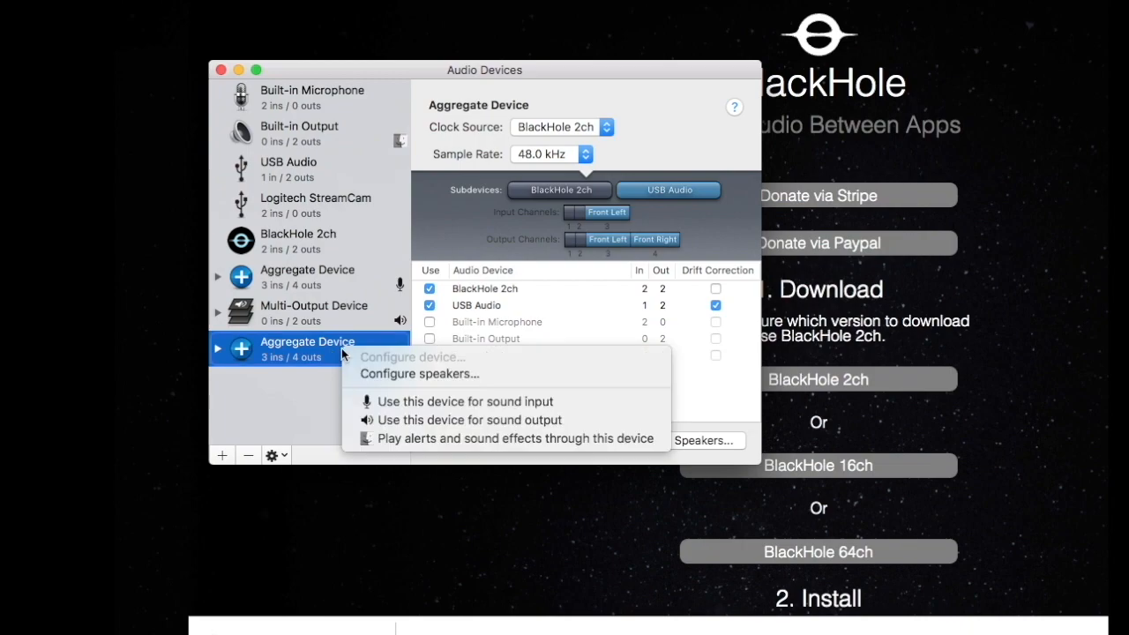
{"action": "left_click", "coordinate": [326, 359]}
{"action": "left_click", "coordinate": [260, 324]}
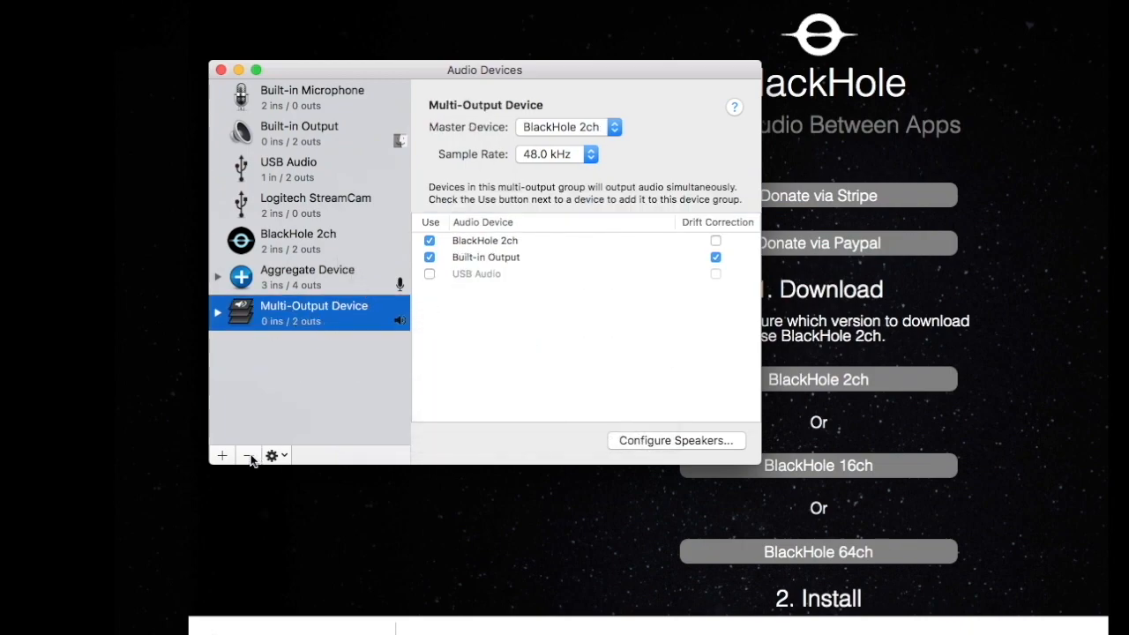
Create a new multi-output device that uses BlackHole 2ch and Built-in Output.
{"action": "left_click", "coordinate": [222, 455]}
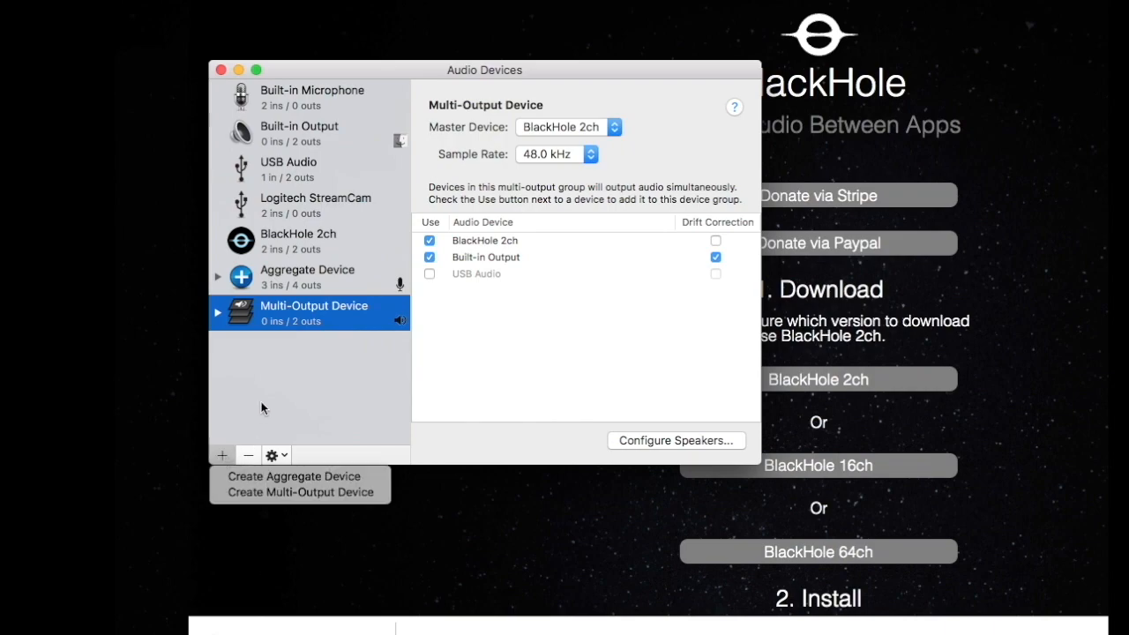
{"action": "left_click", "coordinate": [222, 455]}
{"action": "left_click", "coordinate": [222, 455]}
{"action": "left_click", "coordinate": [317, 494]}
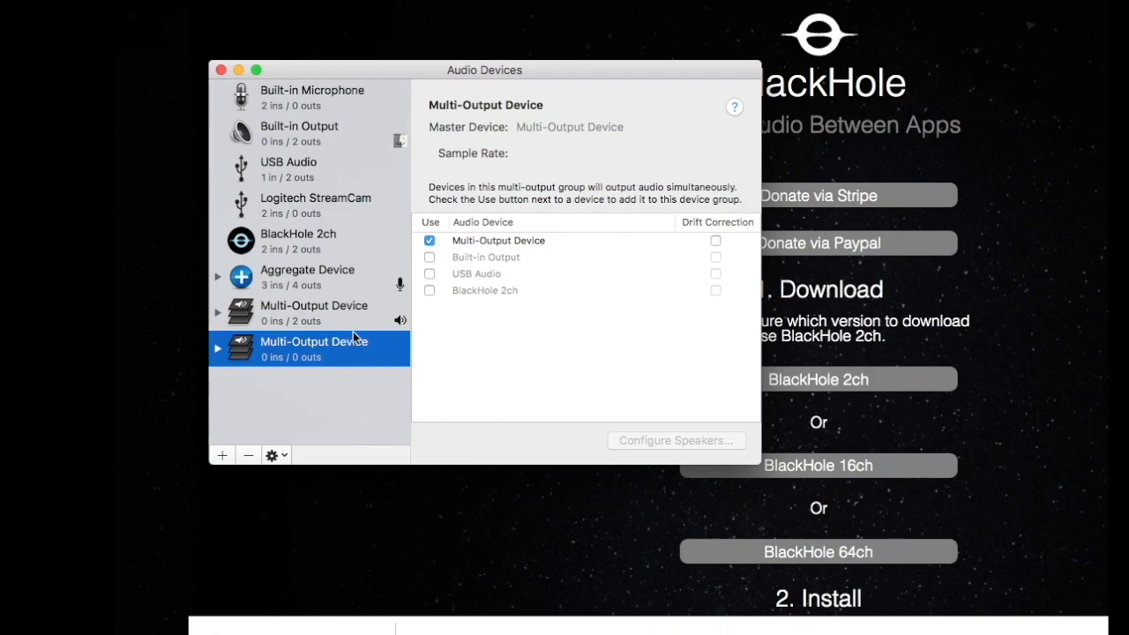
{"action": "left_click", "coordinate": [310, 326]}
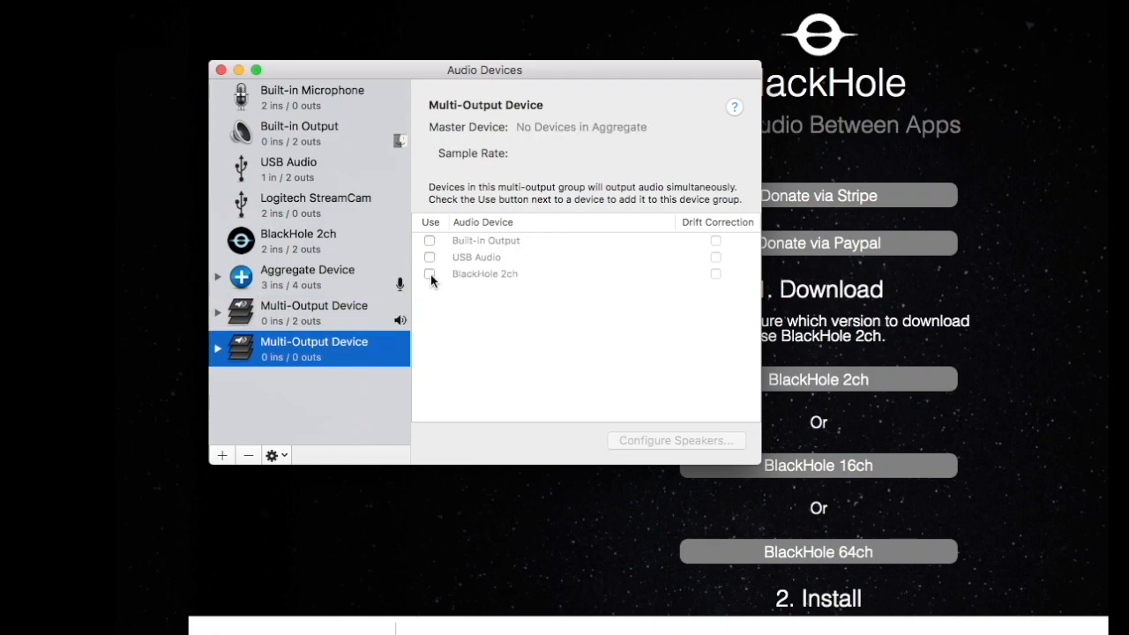
{"action": "left_click", "coordinate": [429, 273]}
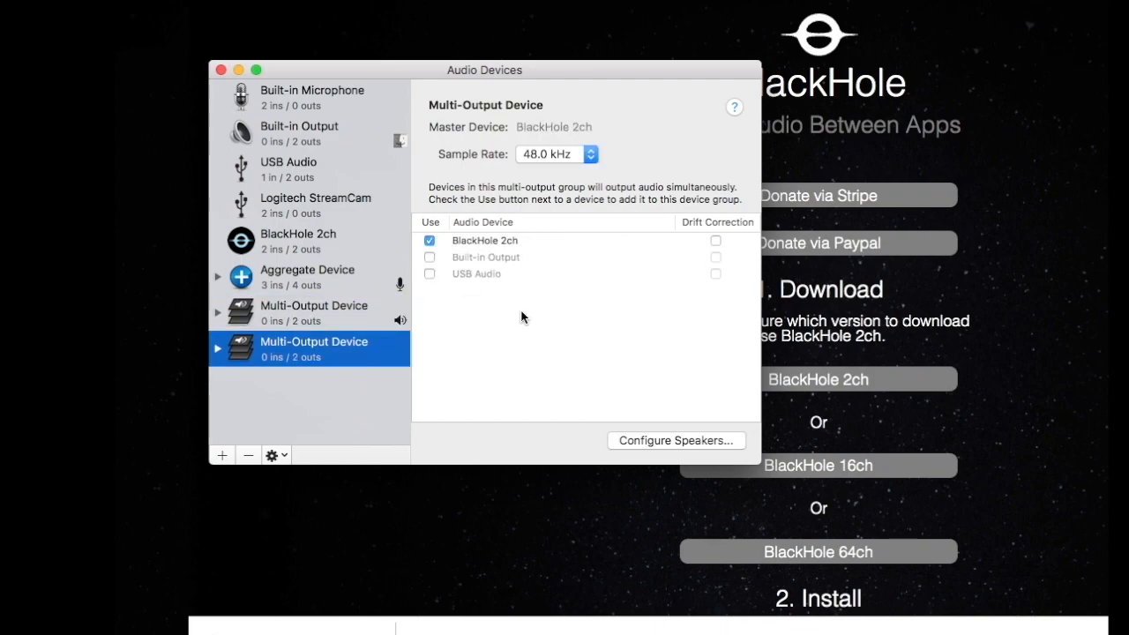
{"action": "left_click", "coordinate": [430, 257]}
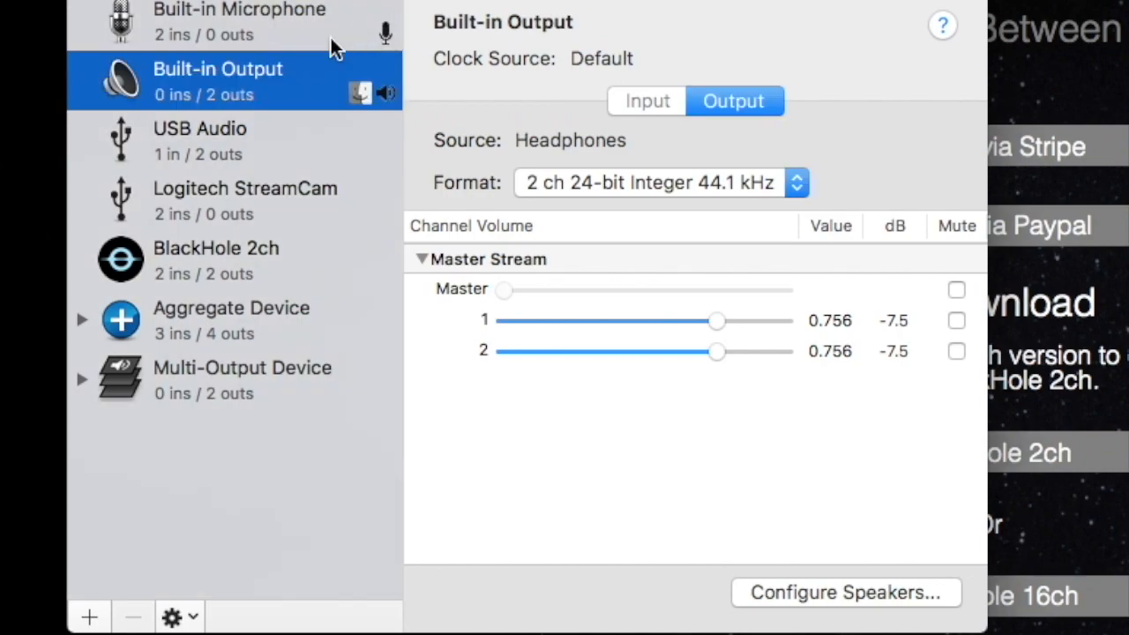
Use the Aggregate Device for sound input and the Multi-Output Device for sound output.
{"action": "left_click", "coordinate": [287, 319]}
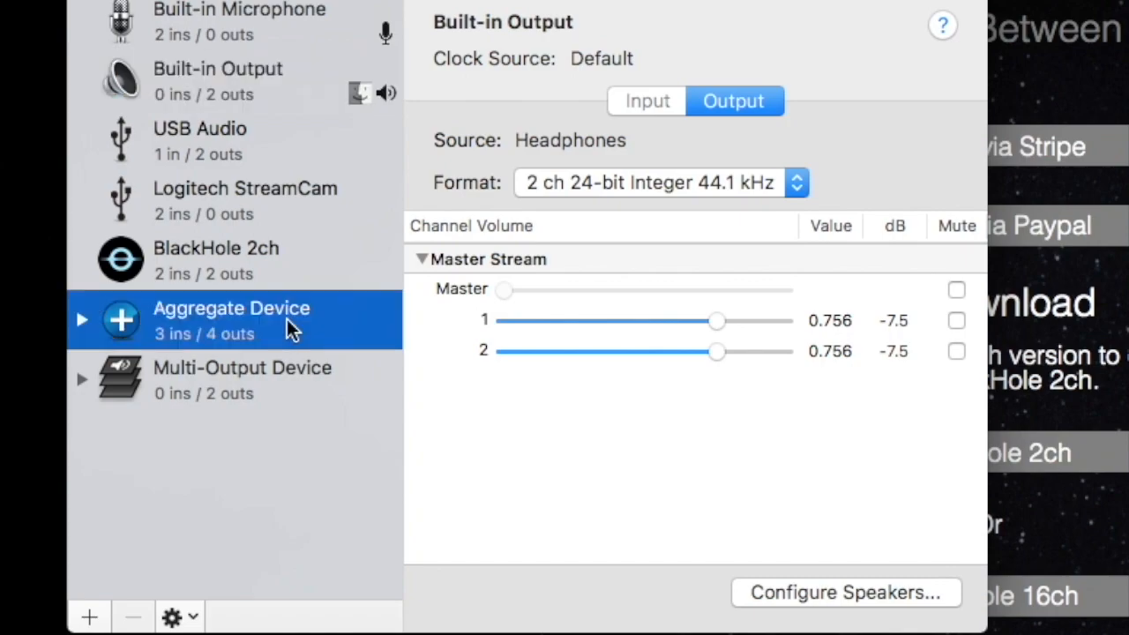
{"action": "right_click", "coordinate": [287, 319]}
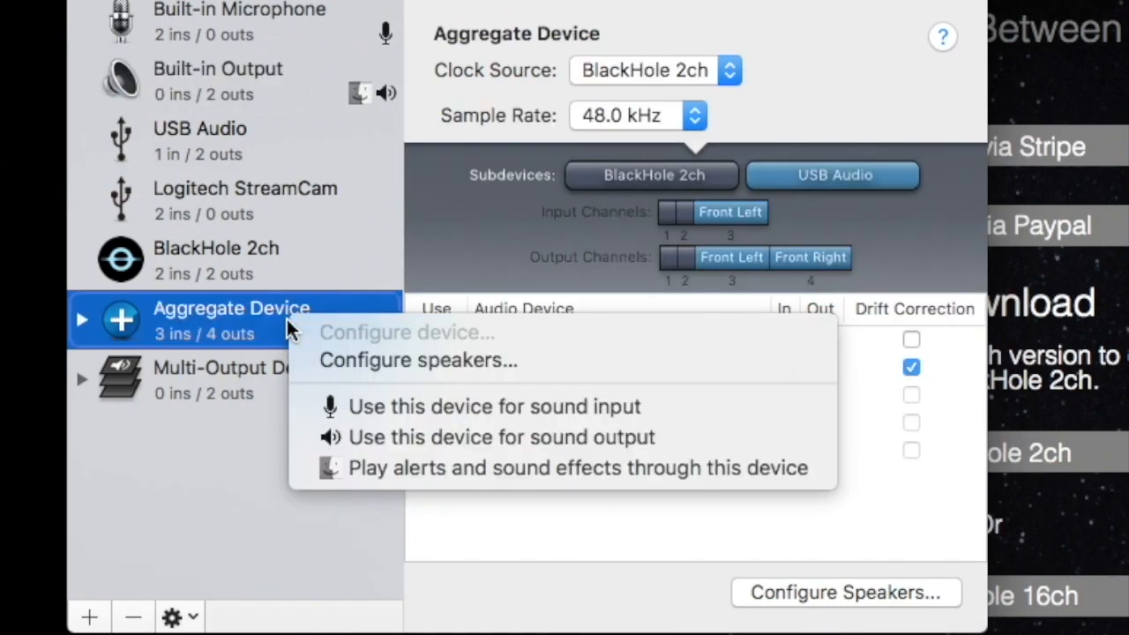
{"action": "left_click", "coordinate": [417, 410]}
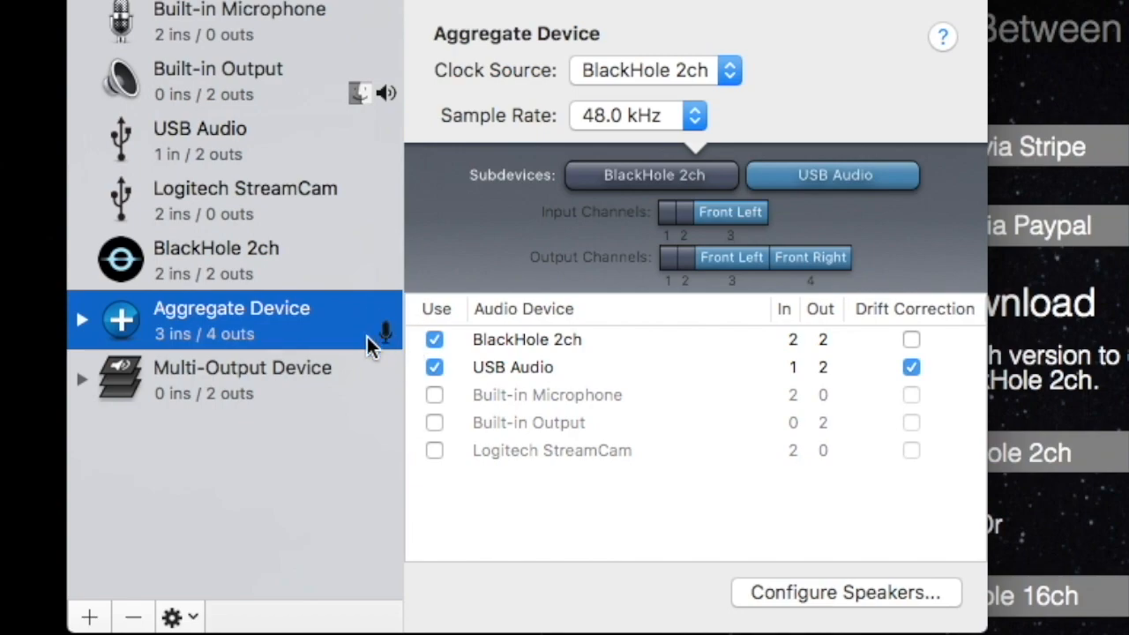
{"action": "left_click", "coordinate": [325, 377]}
{"action": "right_click", "coordinate": [325, 388]}
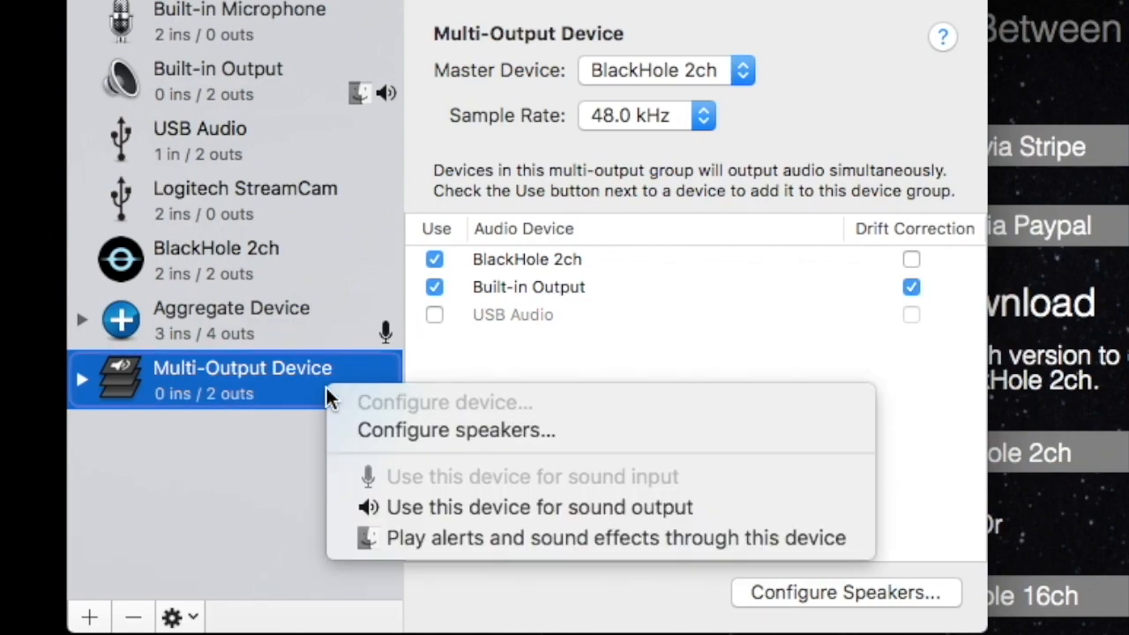
{"action": "left_click", "coordinate": [471, 510]}
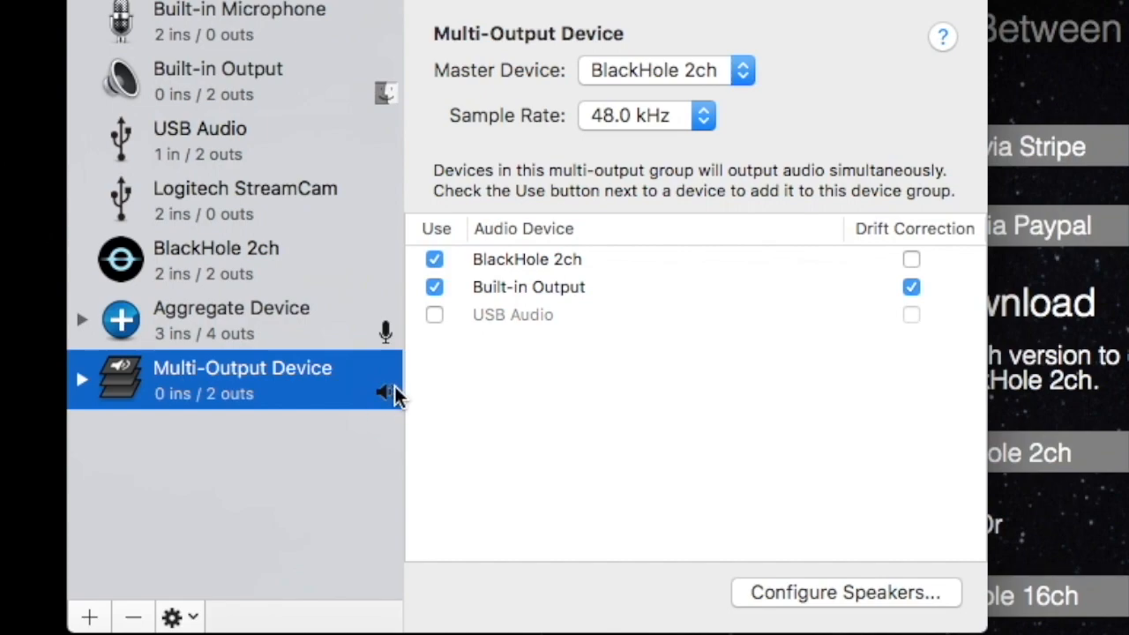
Open the names of the Aggregate Device and the Multi-Output Device for editing.
{"action": "left_click", "coordinate": [315, 336]}
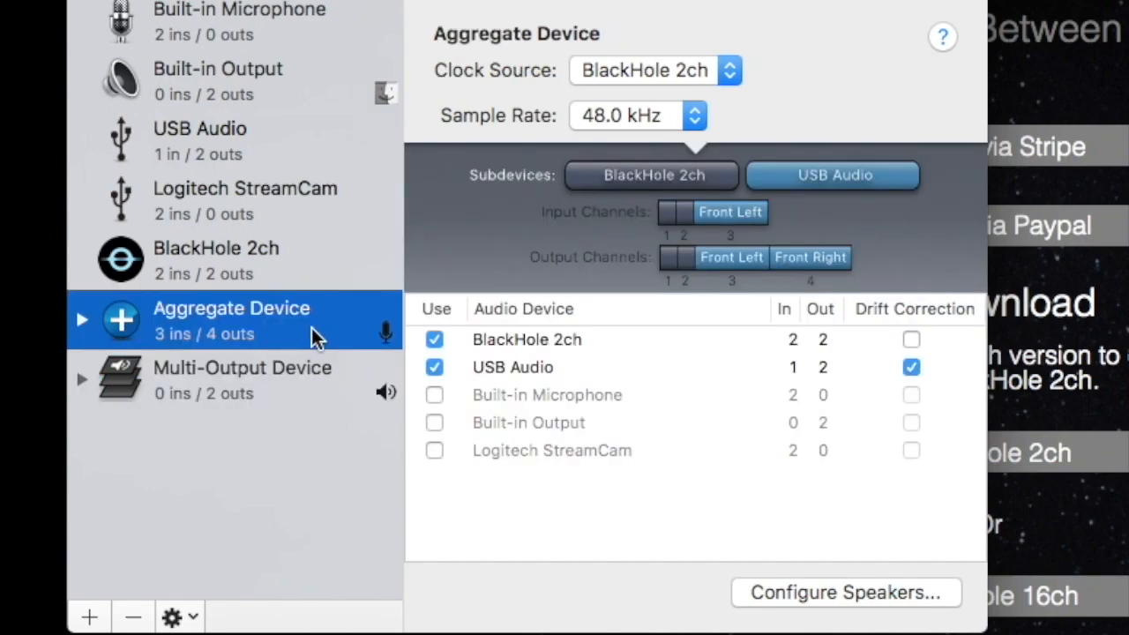
{"action": "left_click", "coordinate": [298, 306]}
{"action": "left_click_drag", "start_coordinate": [330, 308], "coordinate": [152, 308]}
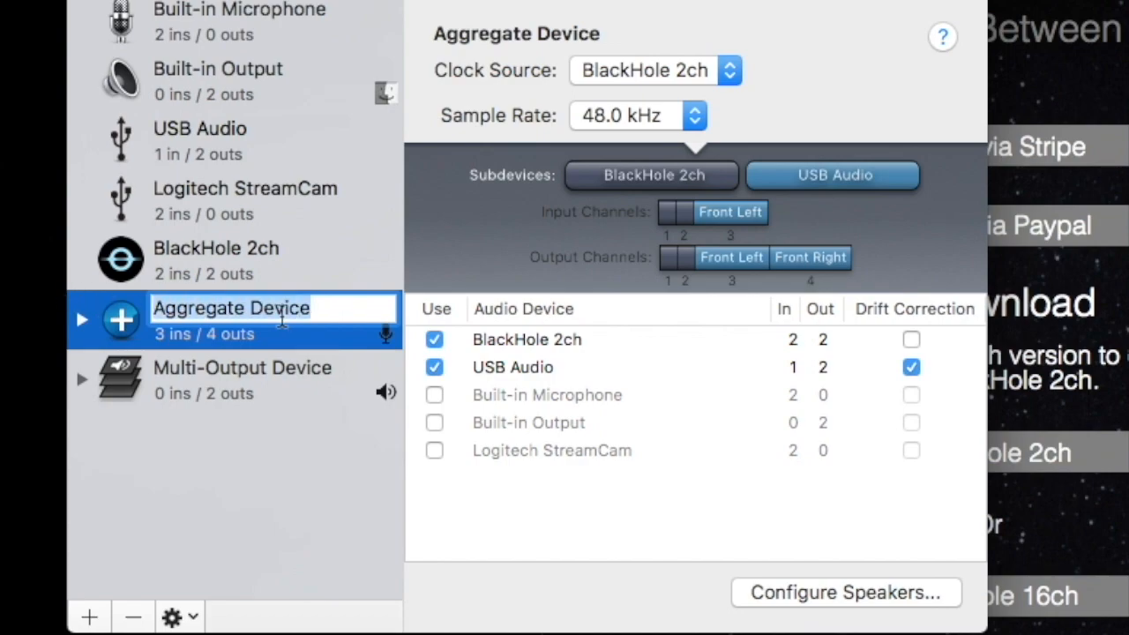
{"action": "left_click", "coordinate": [341, 307]}
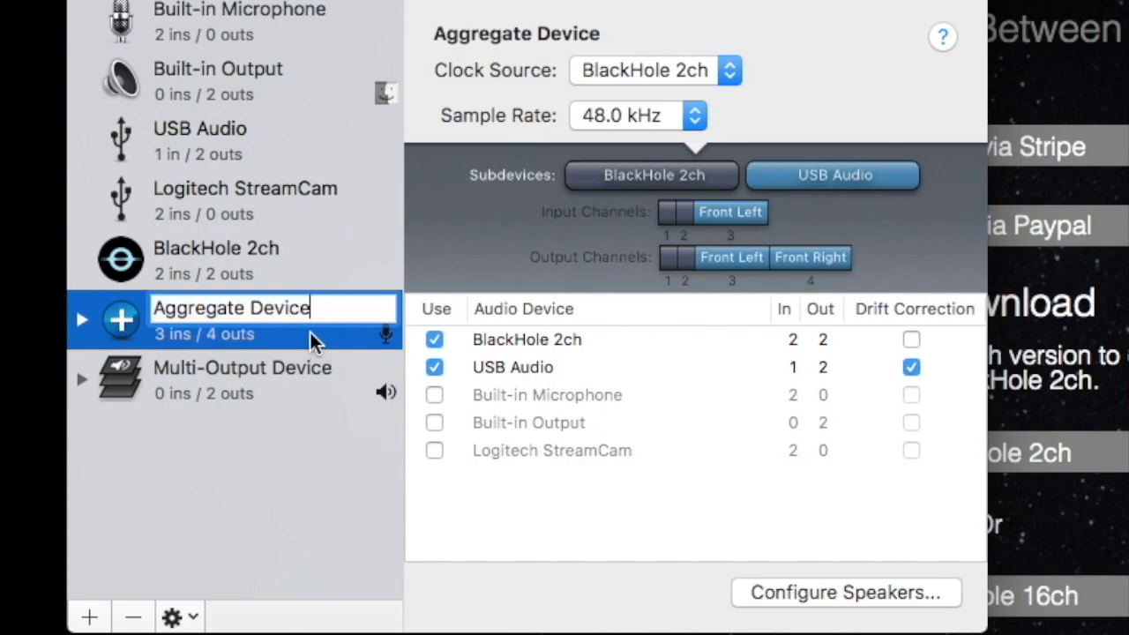
{"action": "key", "text": "Return"}
{"action": "left_click", "coordinate": [291, 379]}
{"action": "left_click", "coordinate": [287, 368]}
{"action": "left_click_drag", "start_coordinate": [336, 367], "coordinate": [104, 375]}
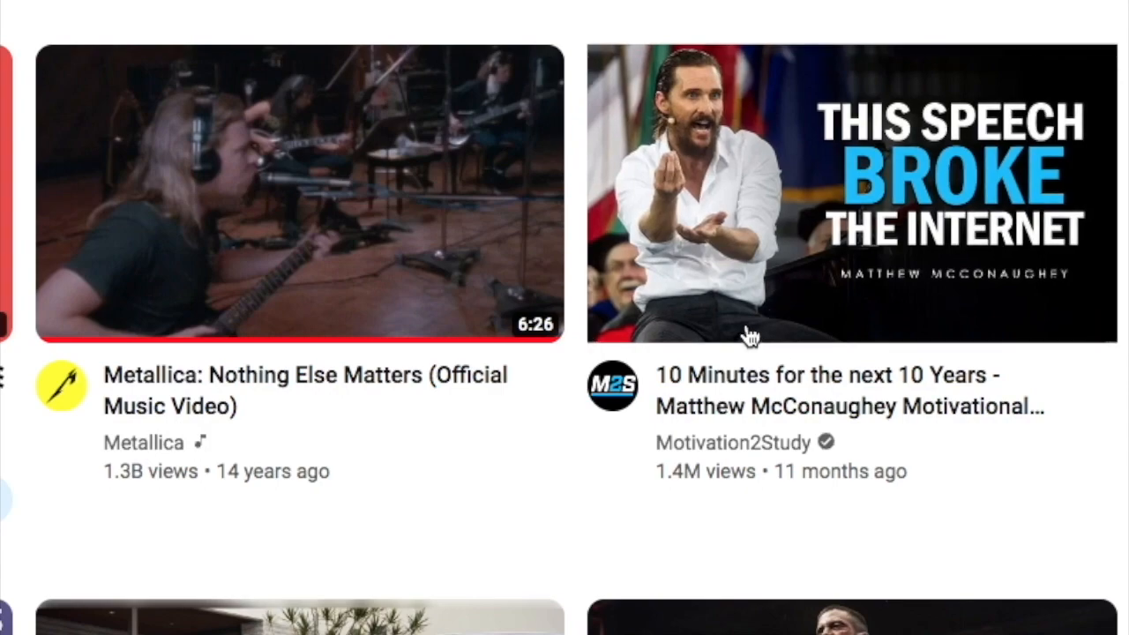
Switch to YouTube, open the video "10 Minutes for the next 10 Years - Matthew McConaughey Motivational Speech" and pause its playback.
{"action": "mouse_move", "coordinate": [952, 182]}
{"action": "scroll", "coordinate": [852, 214], "scroll_direction": "down", "scroll_amount": 2}
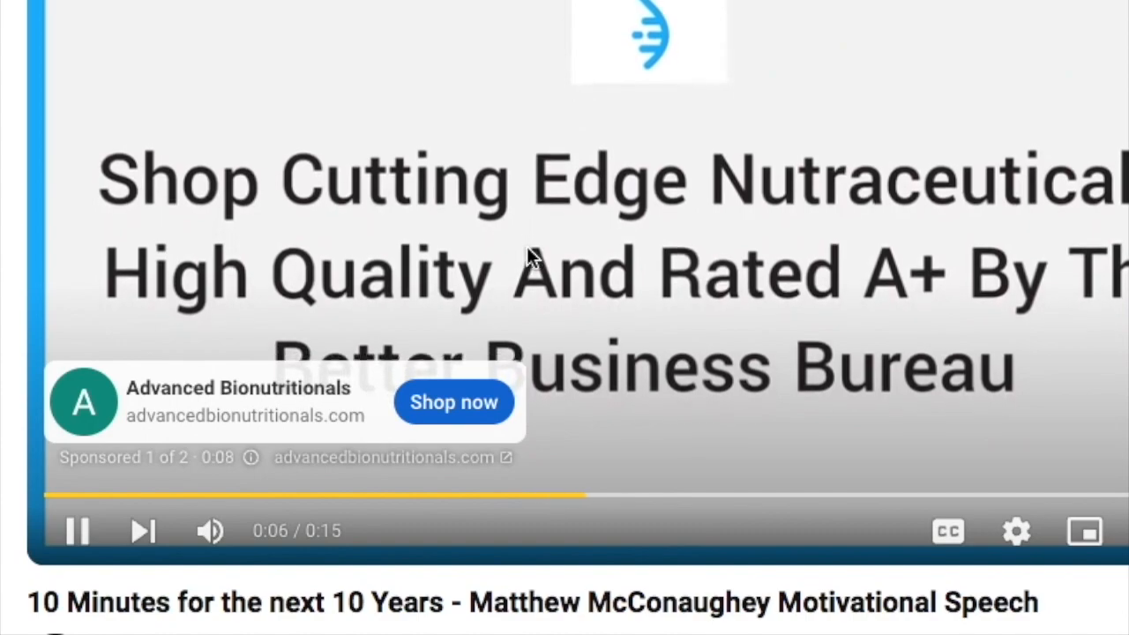
{"action": "left_click", "coordinate": [78, 531]}
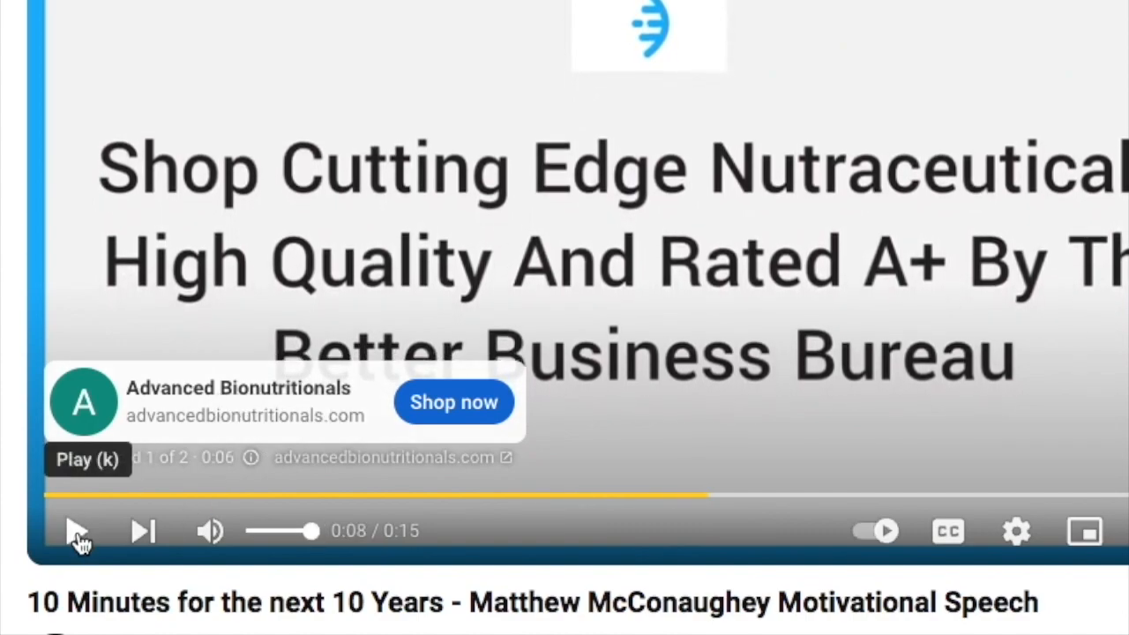